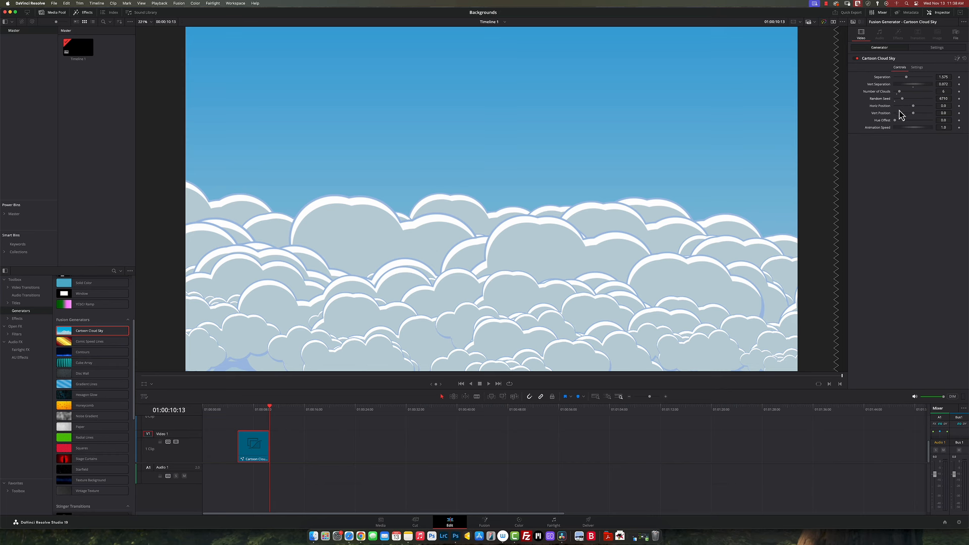
Try shifting the cartoon clouds horizontally to about -1.34, and reset the Cartoon Cloud Sky settings.
mouse_move(914, 108)
left_mouse_down()
mouse_move(900, 113)
mouse_move(916, 115)
mouse_move(901, 107)
left_mouse_up()
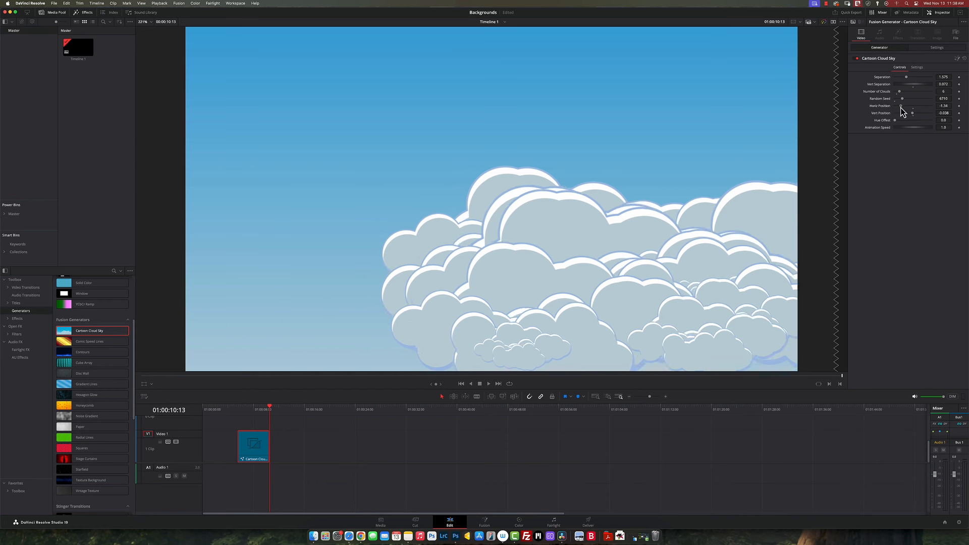
left_click(964, 59)
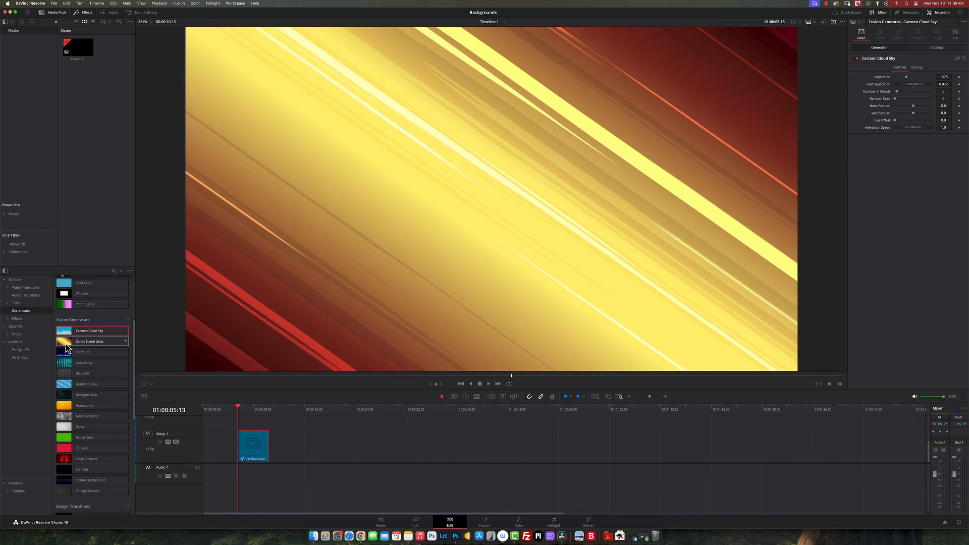
Add a Comic Speed Lines generator after the cloud clip on Video 1 and preview its animation.
left_click_drag(70, 344, 284, 436)
key("space")
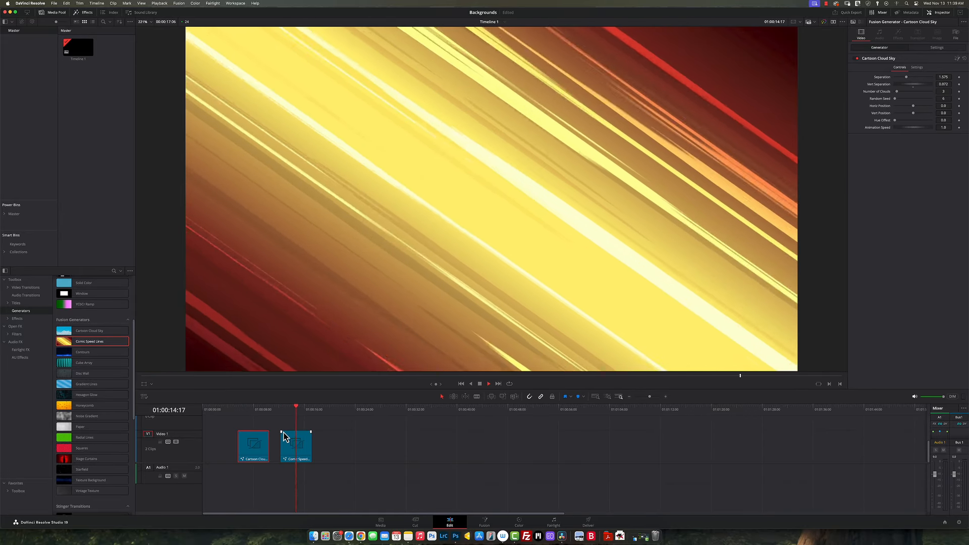
key("space")
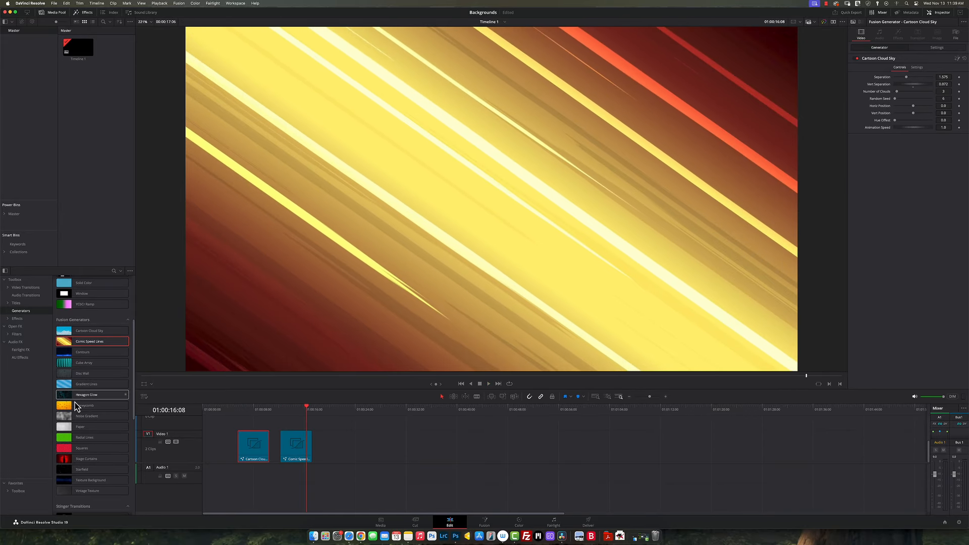
Add Honeycomb and Hexagon Glow generator clips after the speed lines on Video 1 and preview their animation.
left_click_drag(78, 405, 338, 444)
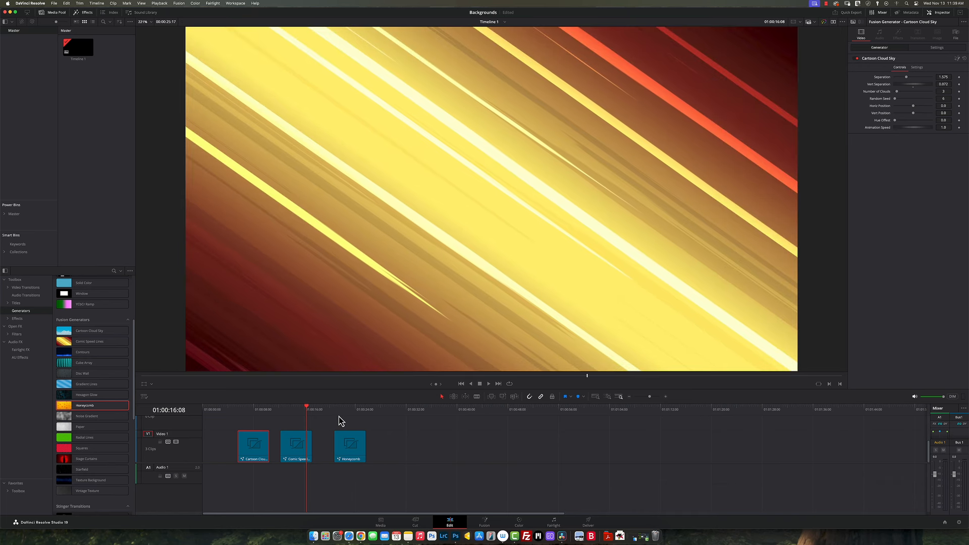
left_click(337, 410)
key("space")
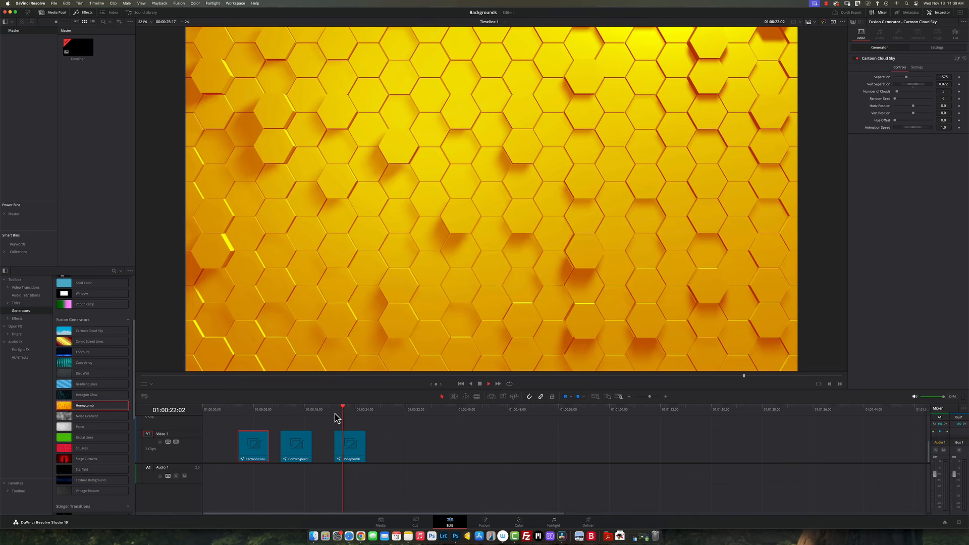
left_click_drag(103, 399, 385, 441)
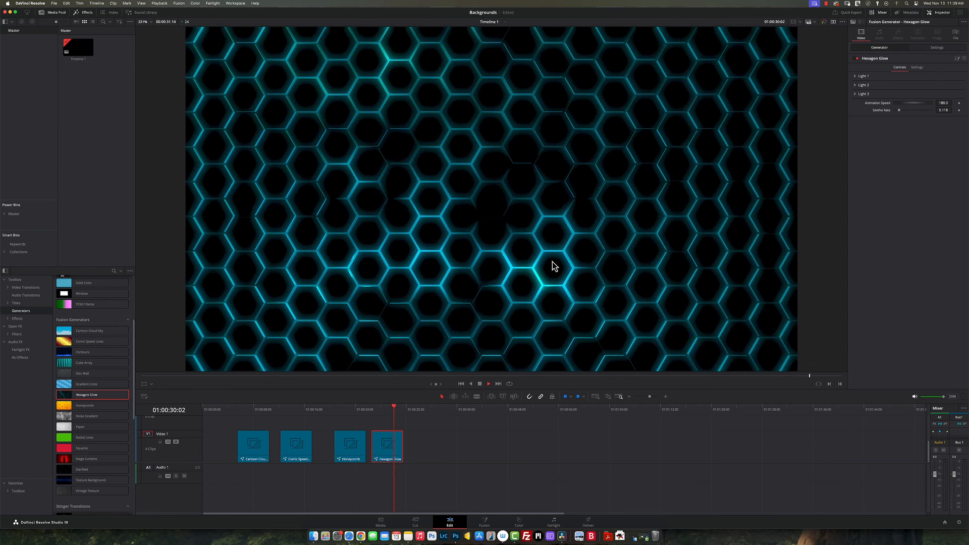
key("space")
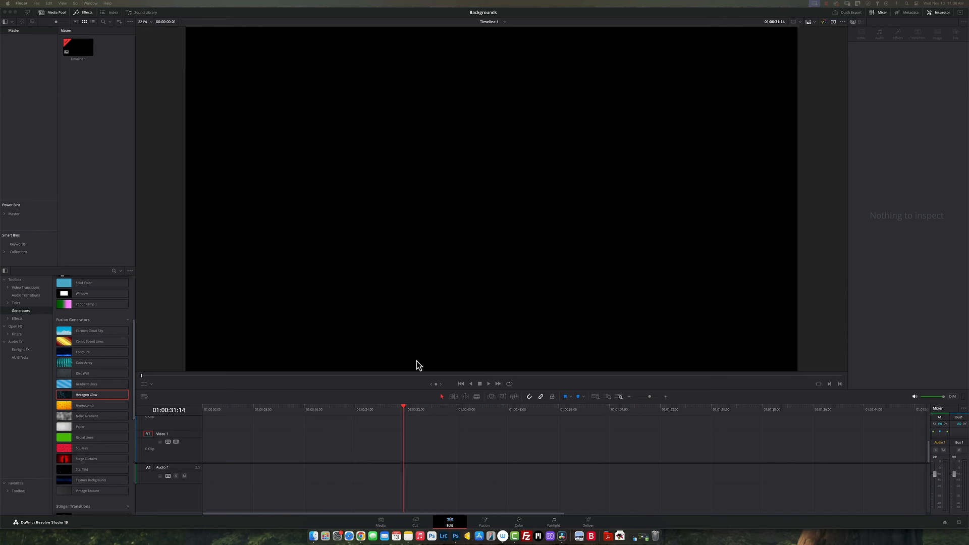
Place the Goku PNG image at the start of Video 1 and scale it down to about 0.87.
left_click(15, 320)
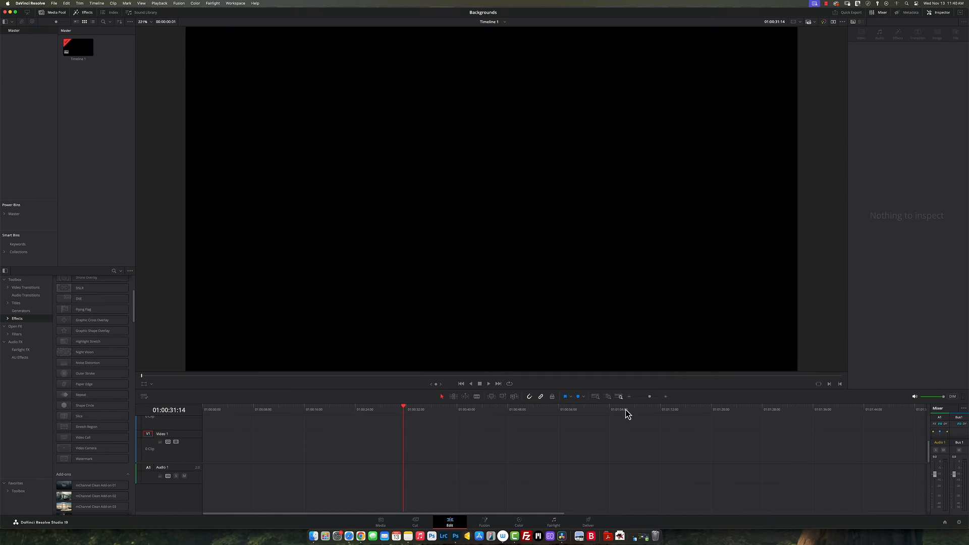
left_click_drag(968, 379, 216, 443)
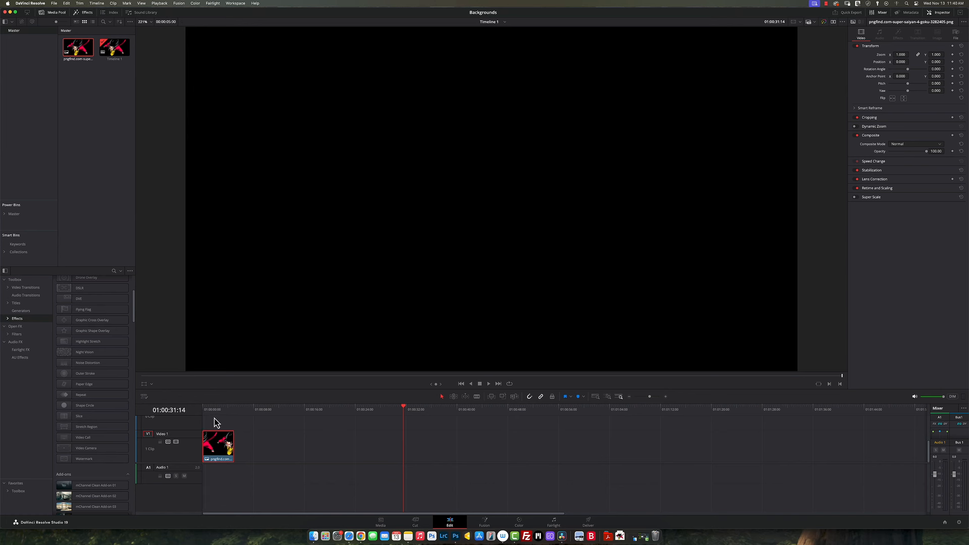
key("Home")
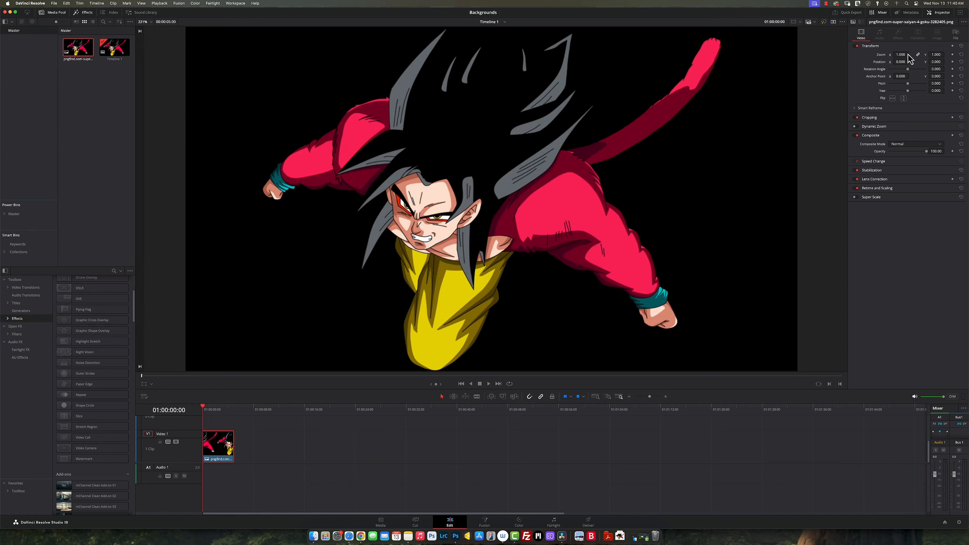
left_click_drag(905, 58, 880, 58)
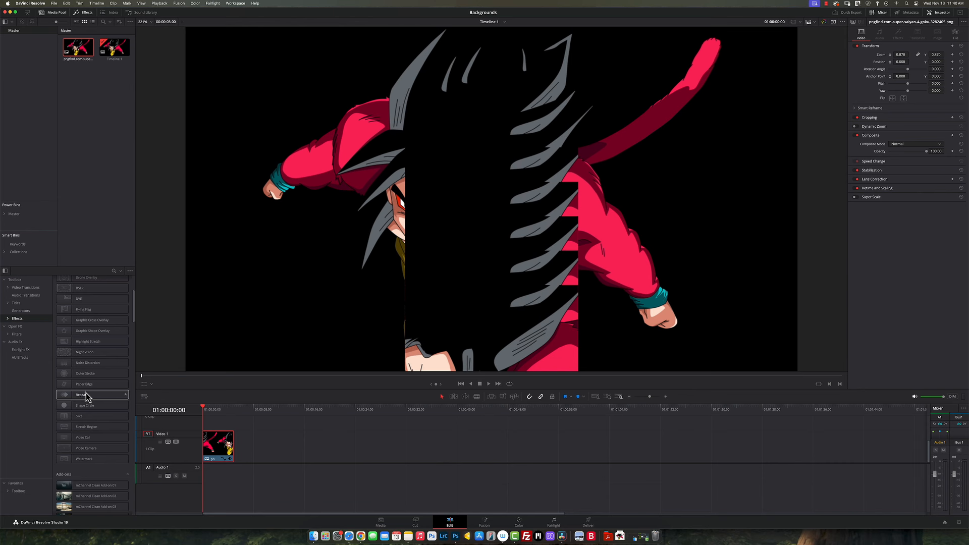
Apply the Outer Stroke effect to the image clip and set its border width to about 0.0054.
mouse_move(66, 407)
left_mouse_down()
mouse_move(159, 428)
mouse_move(88, 428)
mouse_move(61, 415)
left_mouse_up()
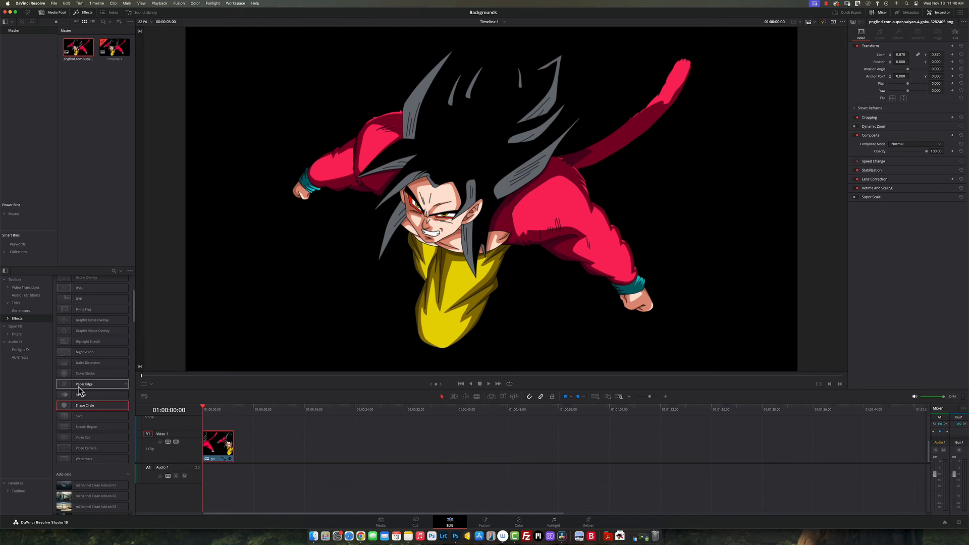
mouse_move(66, 373)
left_mouse_down()
mouse_move(174, 418)
mouse_move(216, 448)
left_mouse_up()
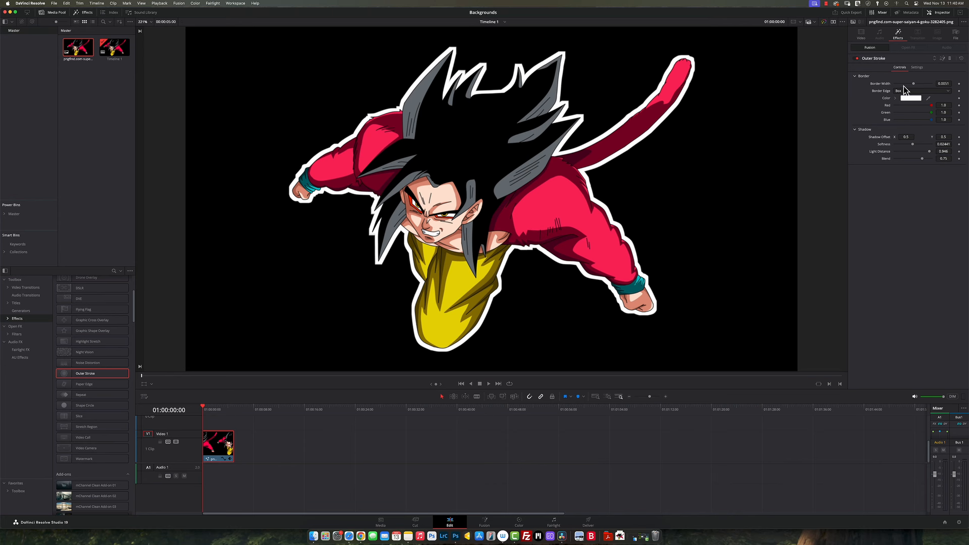
mouse_move(914, 84)
left_mouse_down()
mouse_move(899, 86)
mouse_move(916, 84)
left_mouse_up()
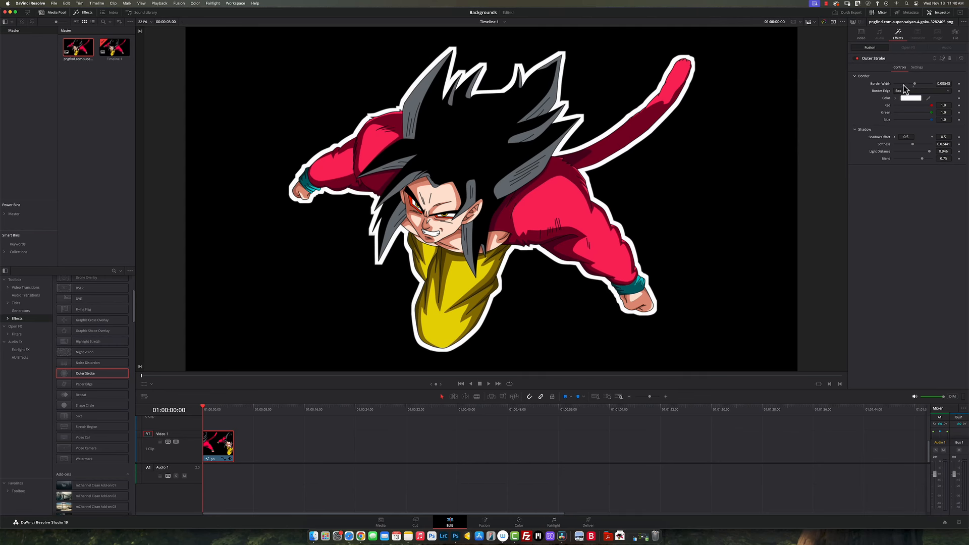
Try the Linear and Gaussian border edges, settle on Circle, and reduce the stroke's border width to about 0.0032.
left_click(908, 92)
left_click(902, 105)
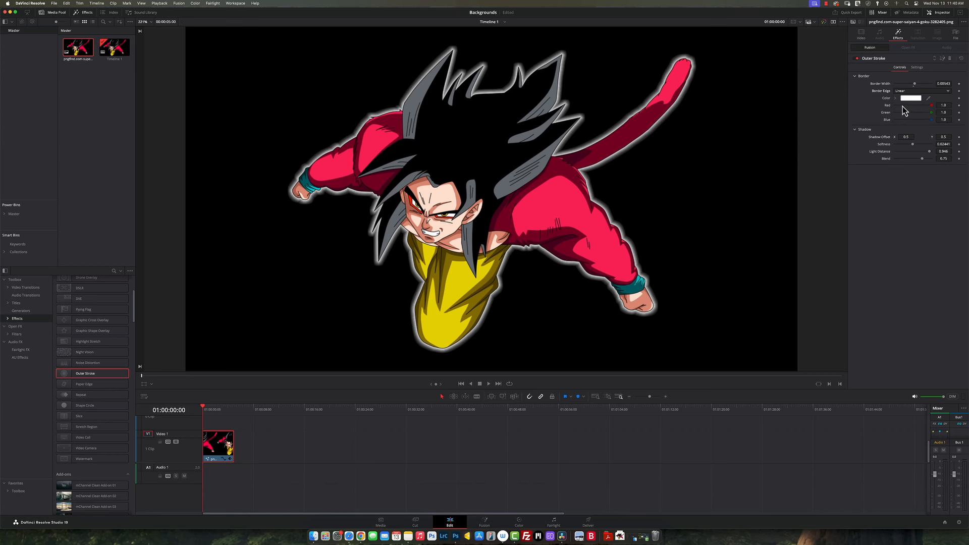
left_click(907, 92)
left_click(906, 113)
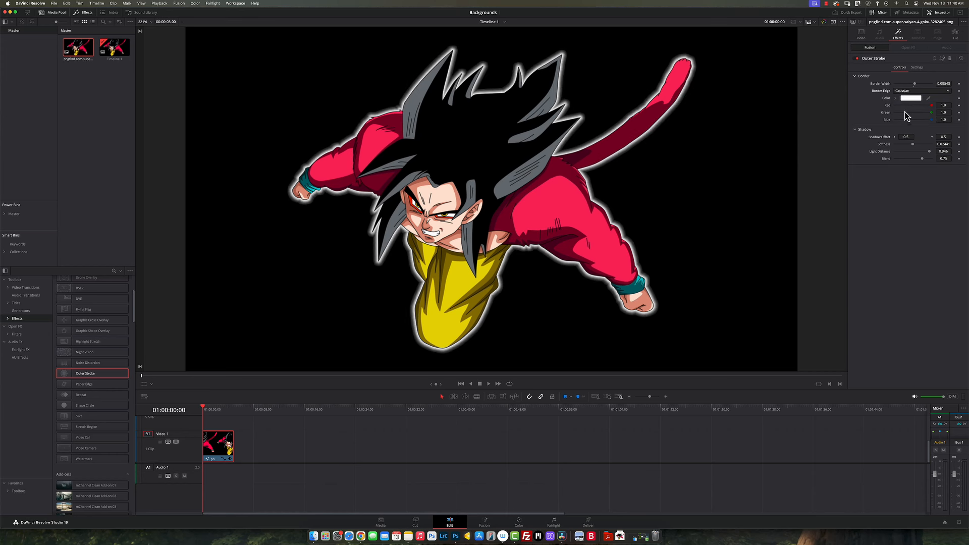
left_click(908, 91)
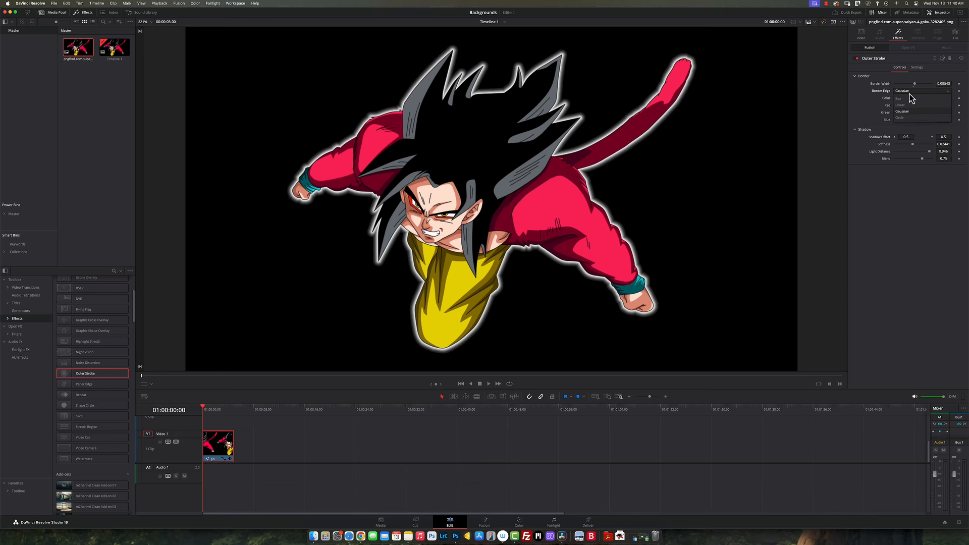
left_click(906, 120)
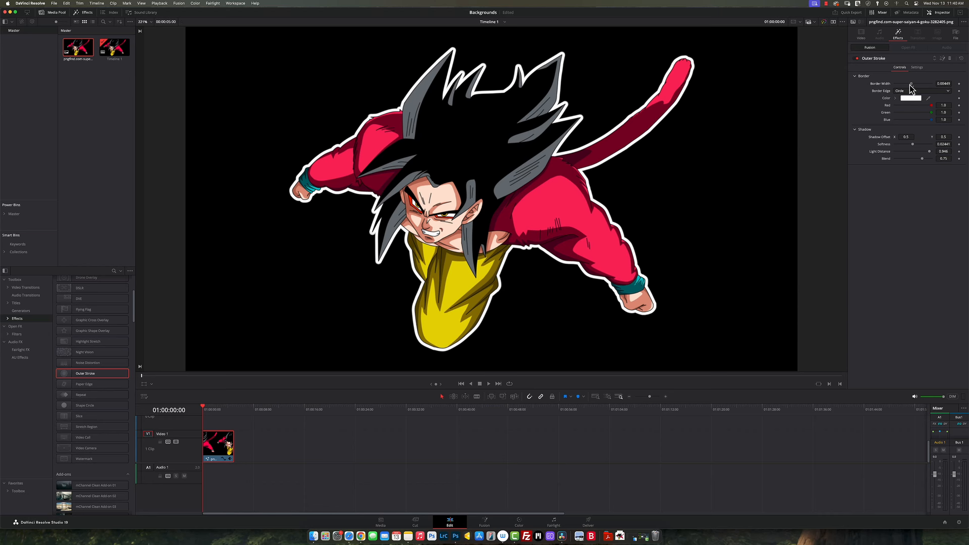
left_click_drag(910, 84, 905, 85)
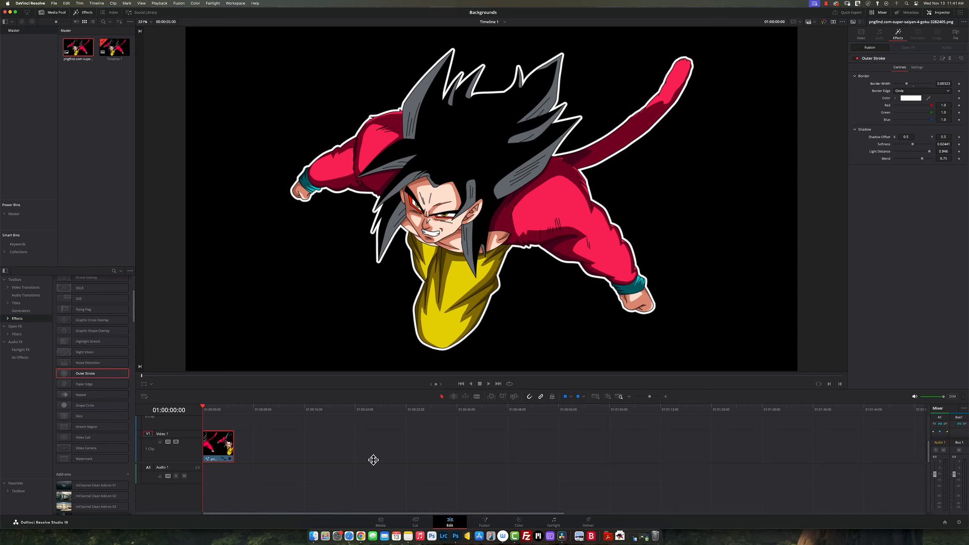
Add a Cartoon Cloud Sky generator on Video 1 beneath the image, with 5 clouds and a vertical position of about -0.025.
scroll(369, 463, "up", 1)
scroll(362, 503, "up", 5)
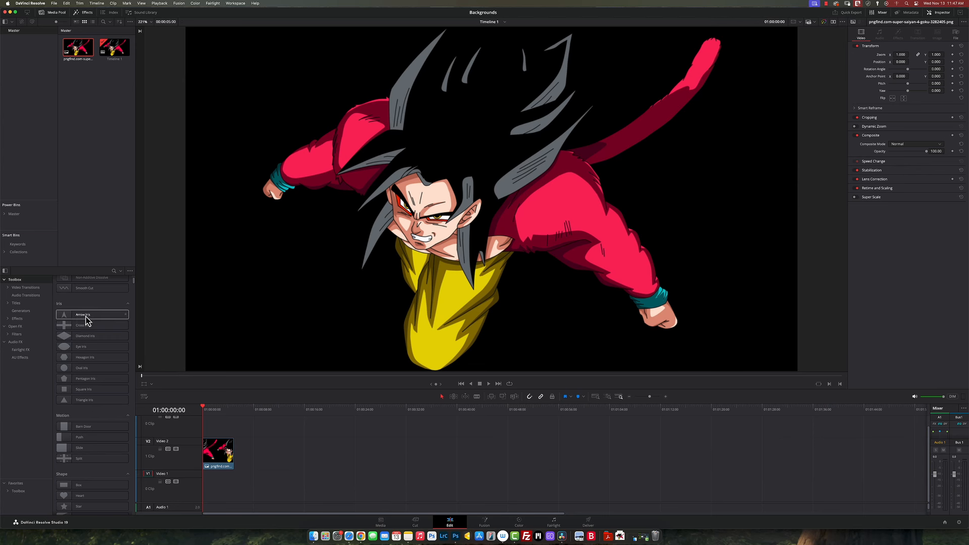
left_click(18, 311)
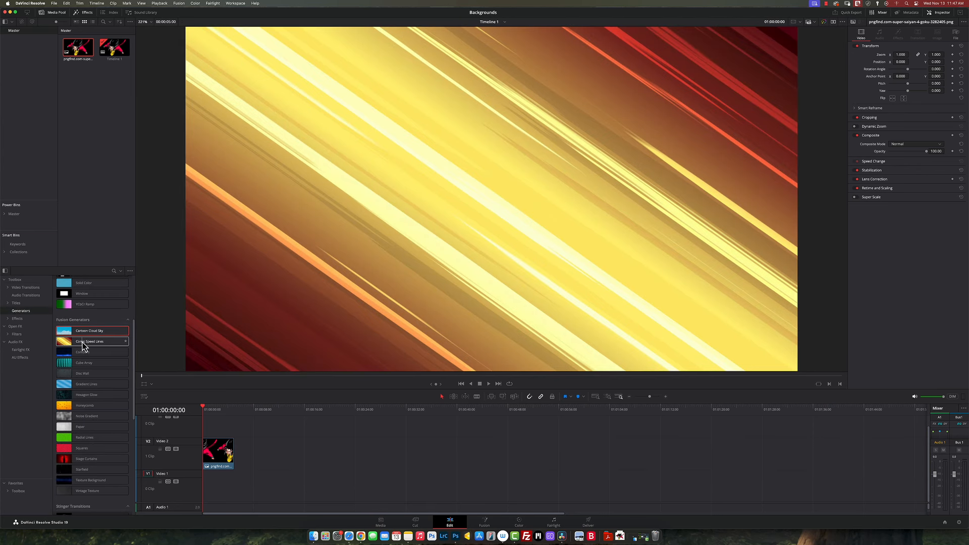
left_click_drag(87, 331, 220, 492)
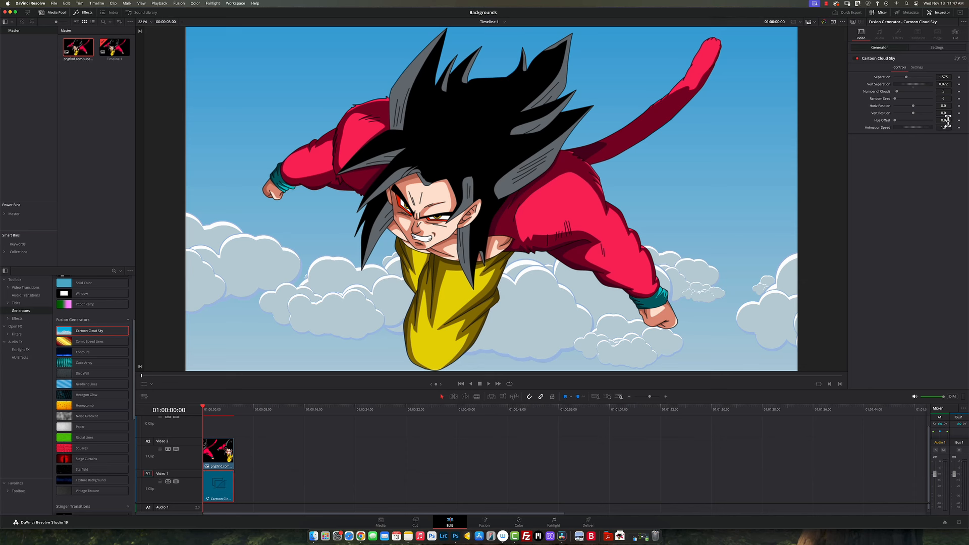
left_click_drag(898, 96, 901, 97)
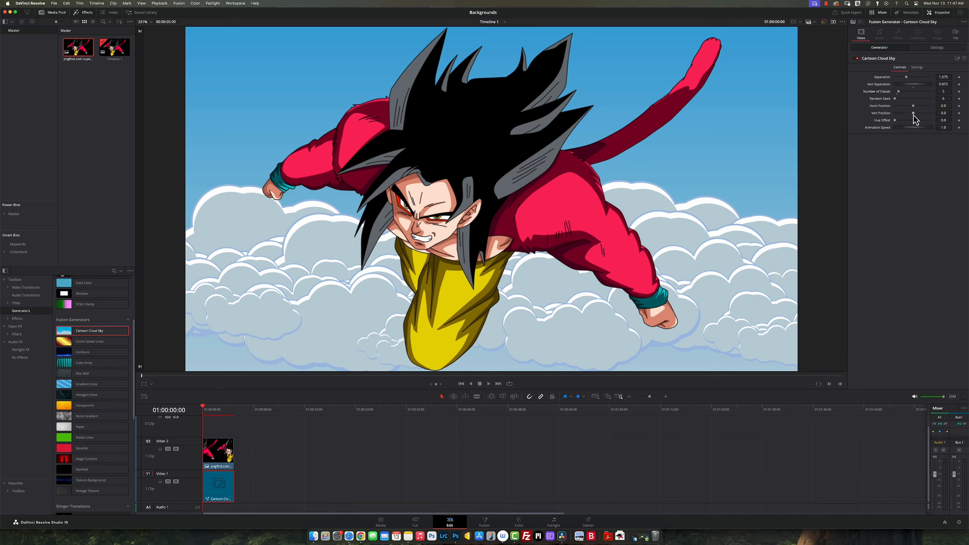
left_click_drag(916, 117, 915, 119)
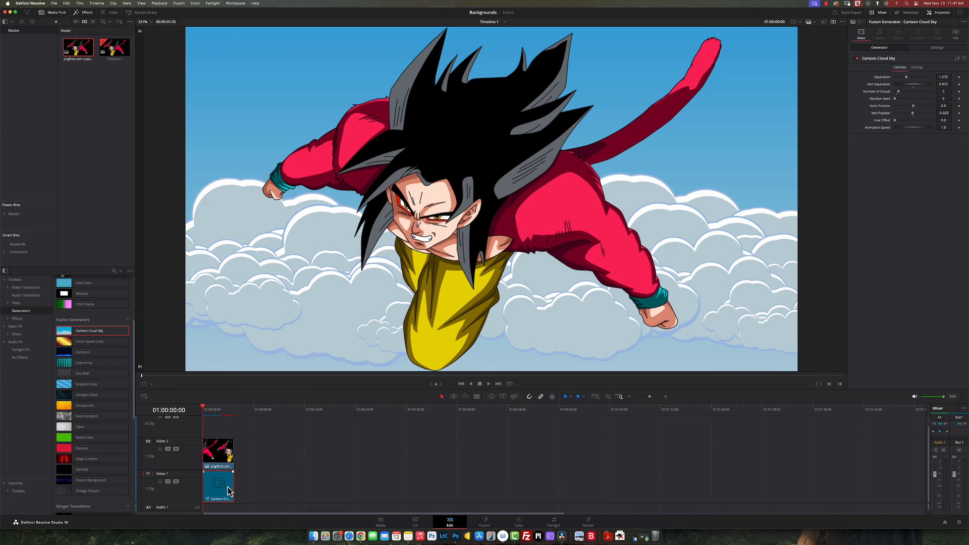
Extend the cloud clip to about 8 seconds and move the image clip to start about 21 frames into the timeline.
left_click_drag(233, 484, 252, 484)
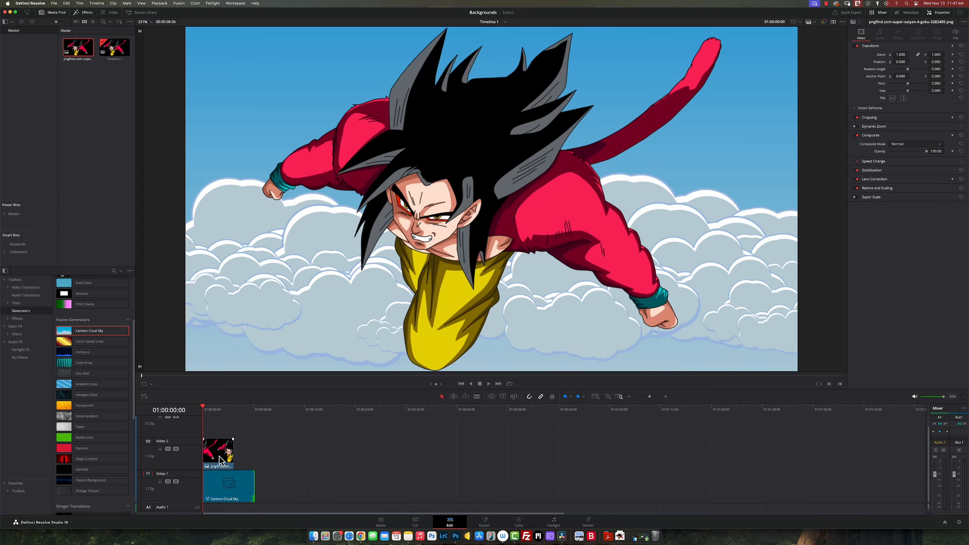
left_click_drag(213, 453, 218, 452)
Keyframe the image's zoom from 0 at 01:00:00:21 to 0.57 at 01:00:05:08, and return the playhead to the timeline start.
left_click(208, 412)
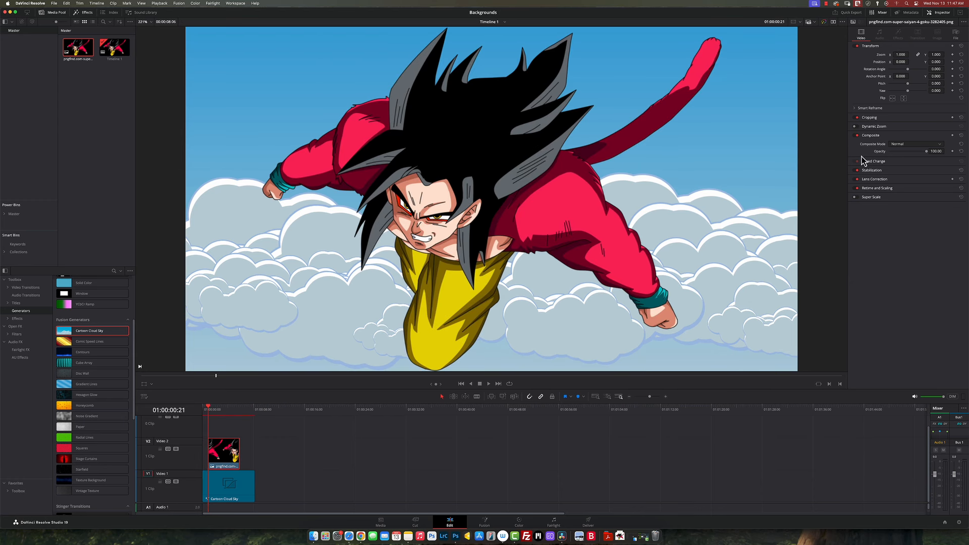
left_click_drag(902, 56, 871, 56)
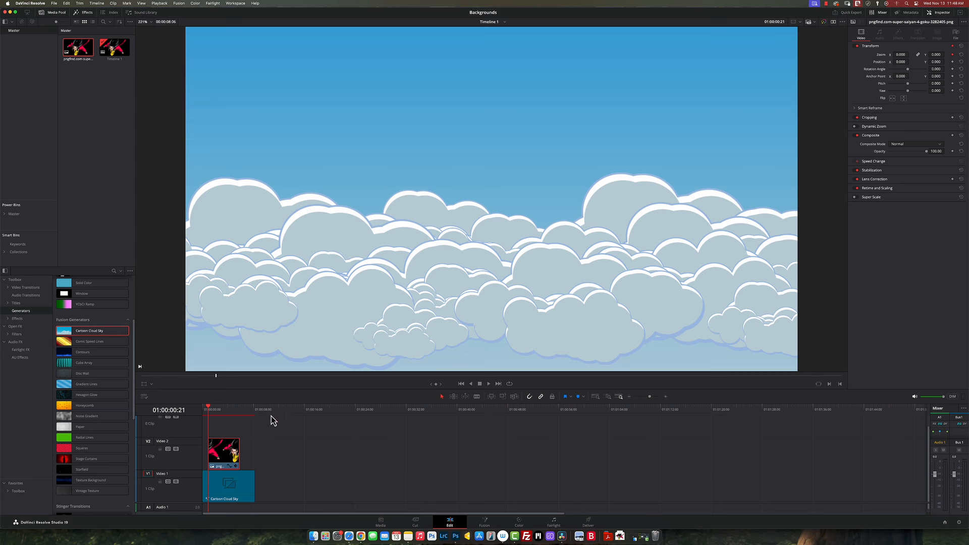
left_click(237, 411)
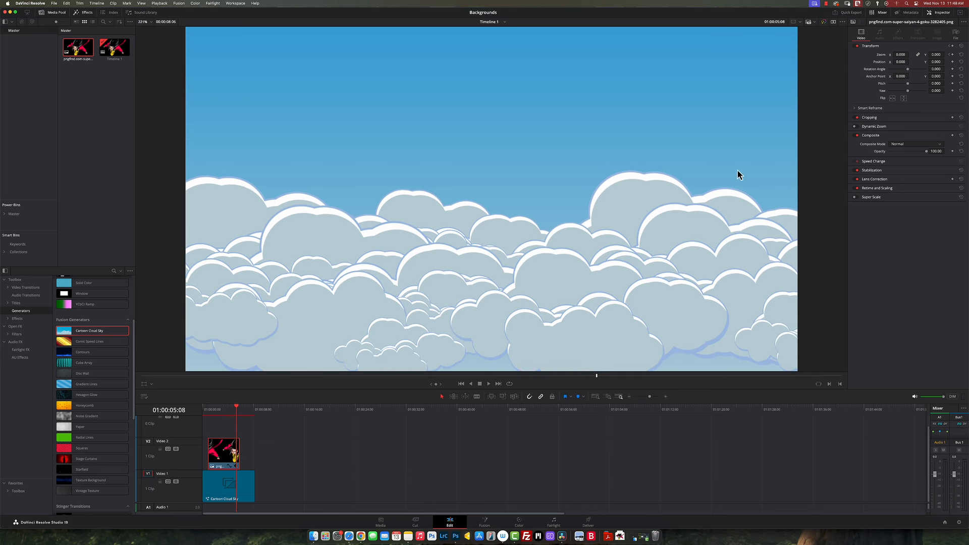
left_click_drag(898, 56, 967, 56)
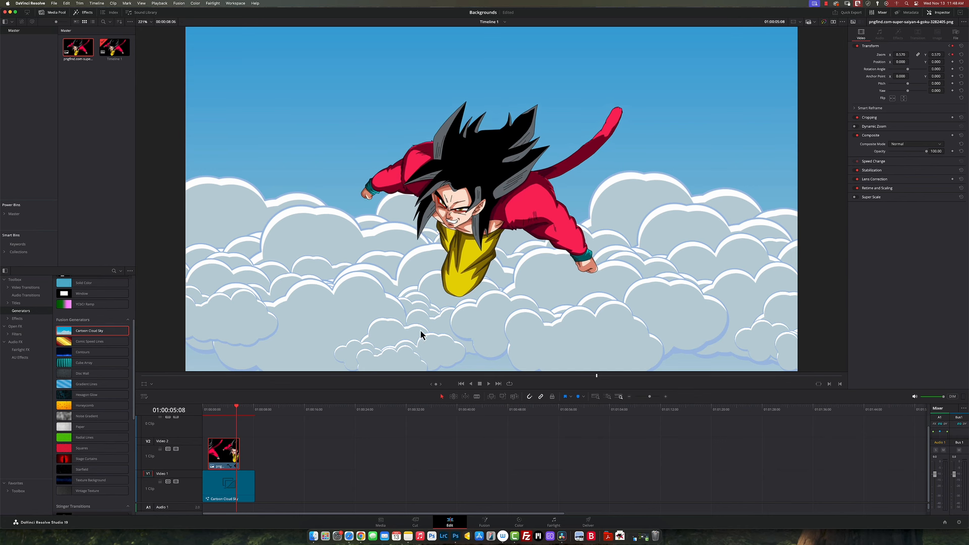
left_click(204, 409)
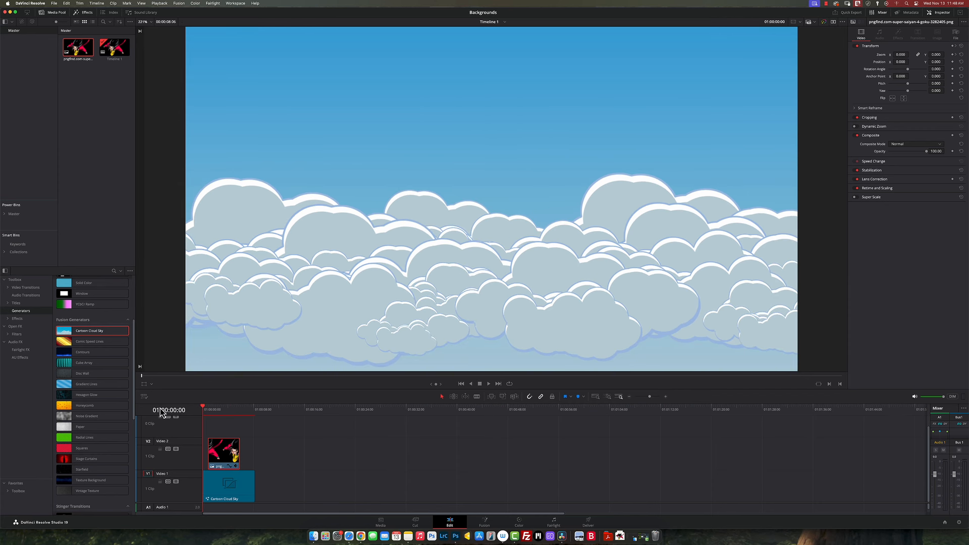